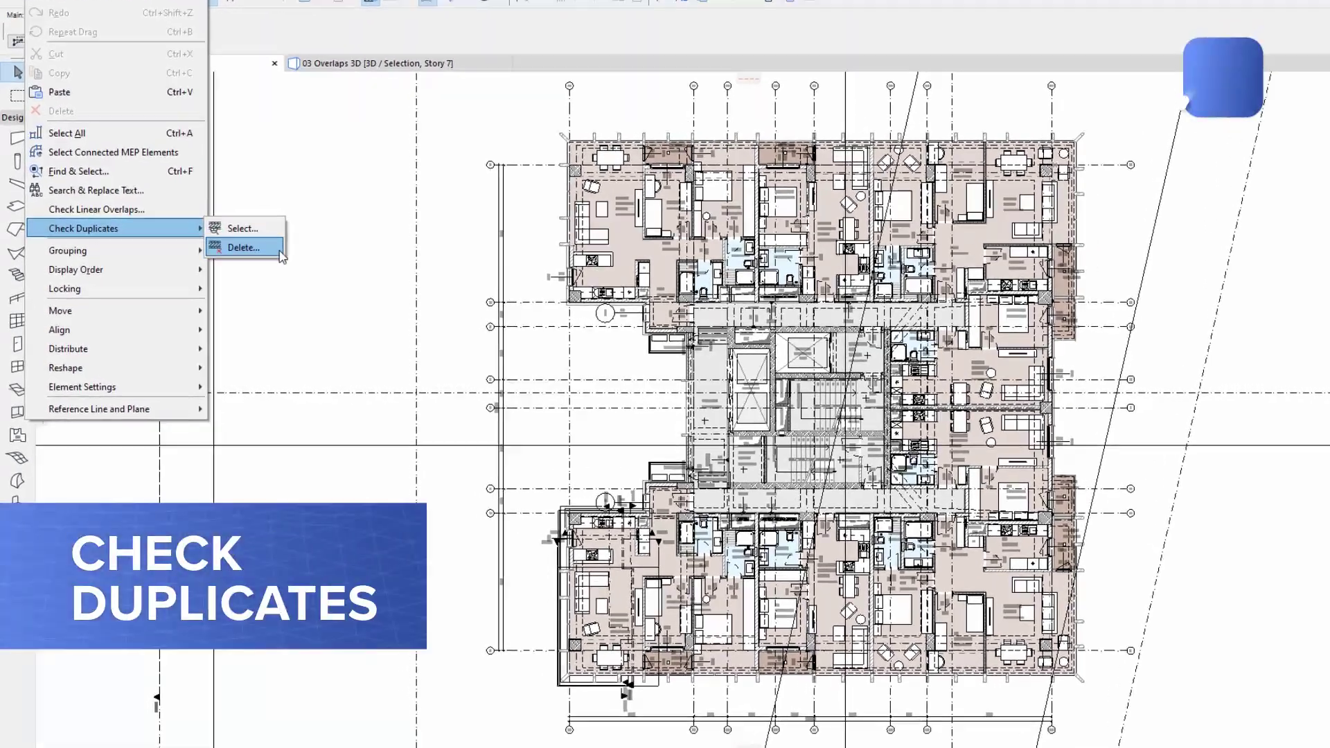
Select and delete the four duplicate elements, including the duplicate armchair and D-Bath zone.
click(270, 233)
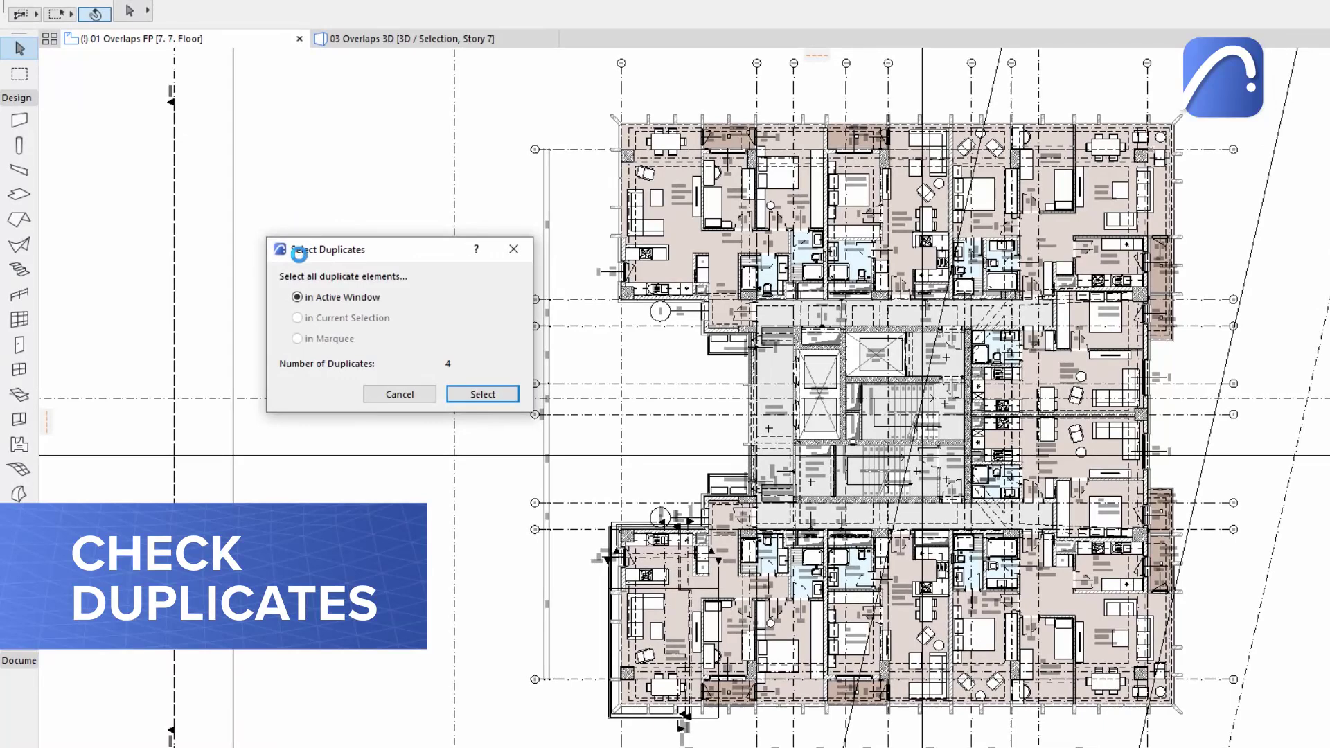
click(476, 393)
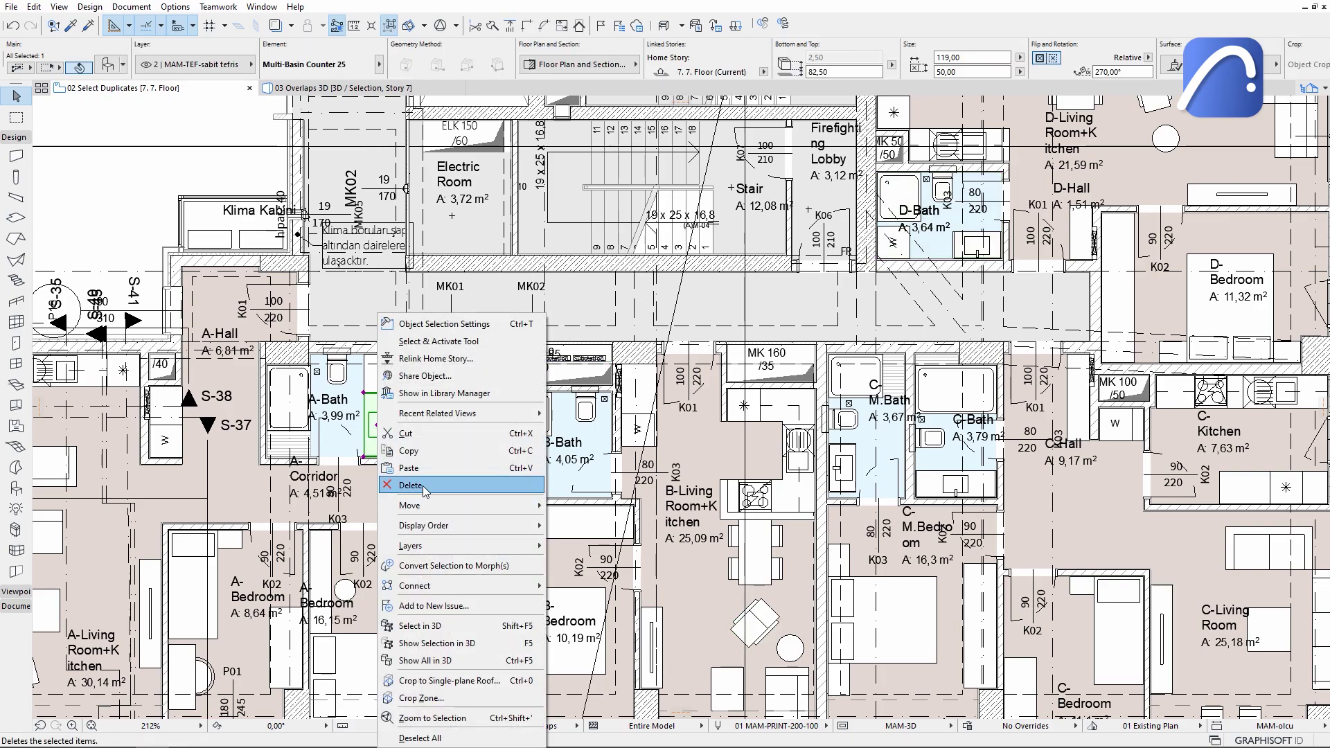
click(424, 486)
right_click(755, 617)
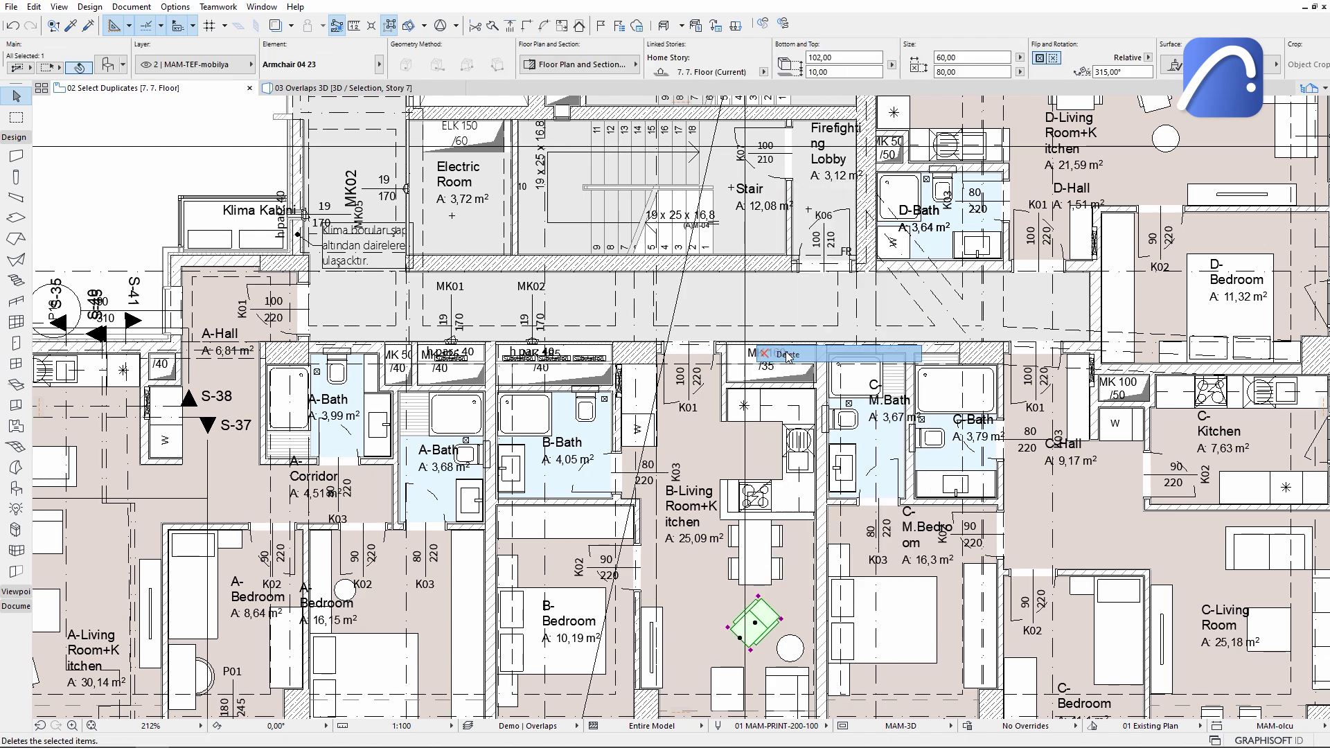
right_click(939, 221)
click(980, 374)
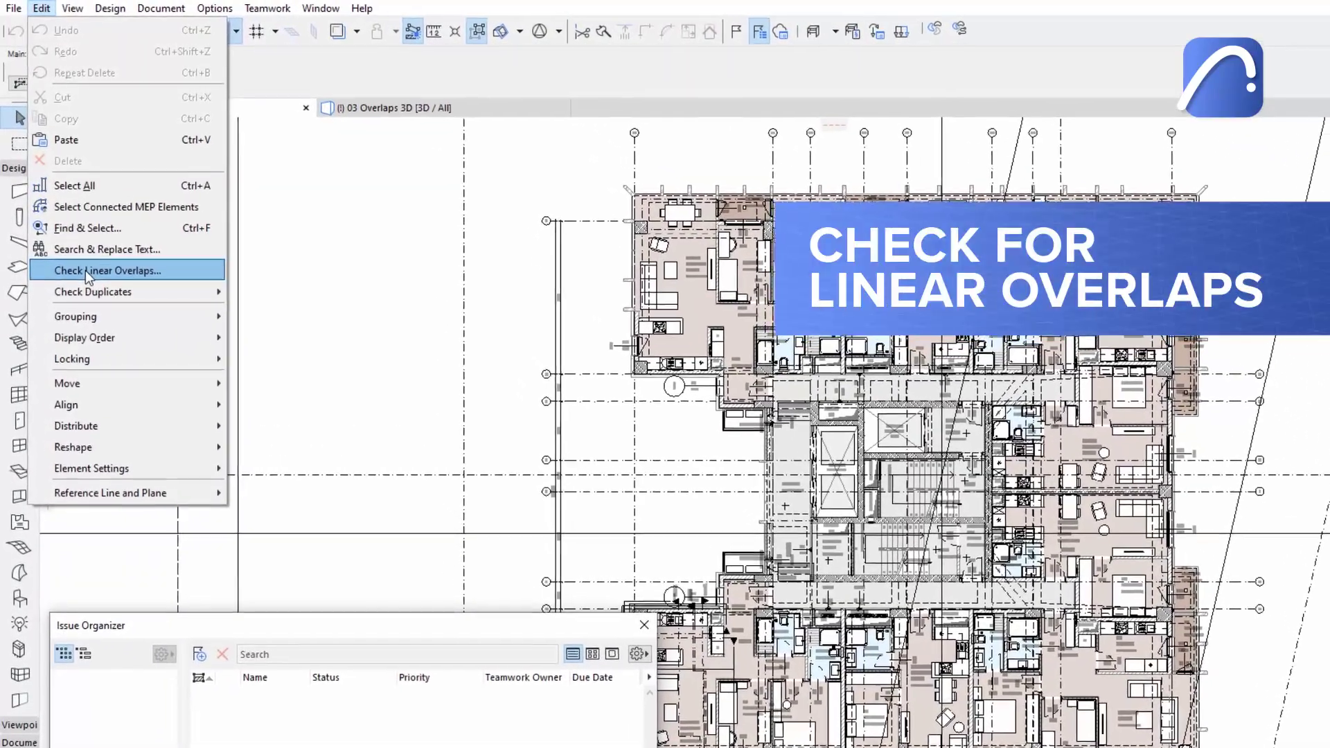
Run Check Linear Overlaps on the Active View with all element types, finding ten issues.
click(84, 262)
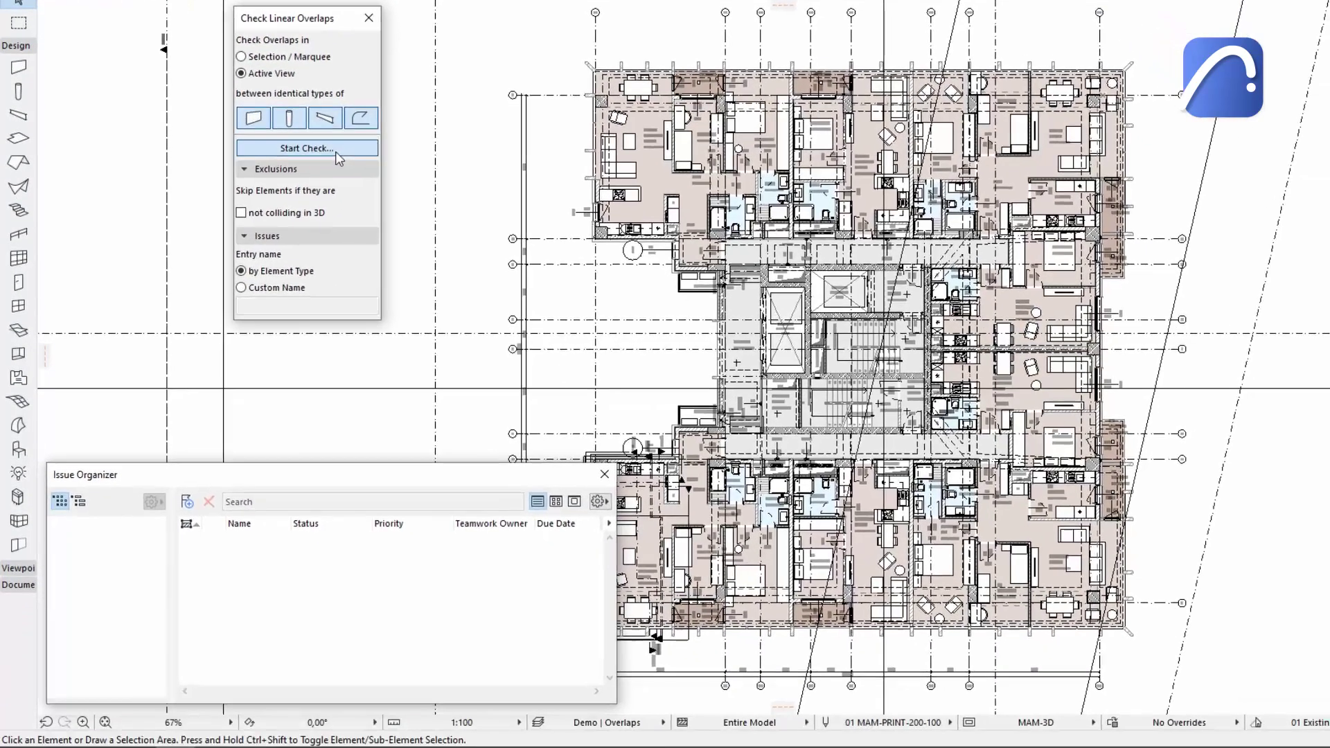
click(335, 151)
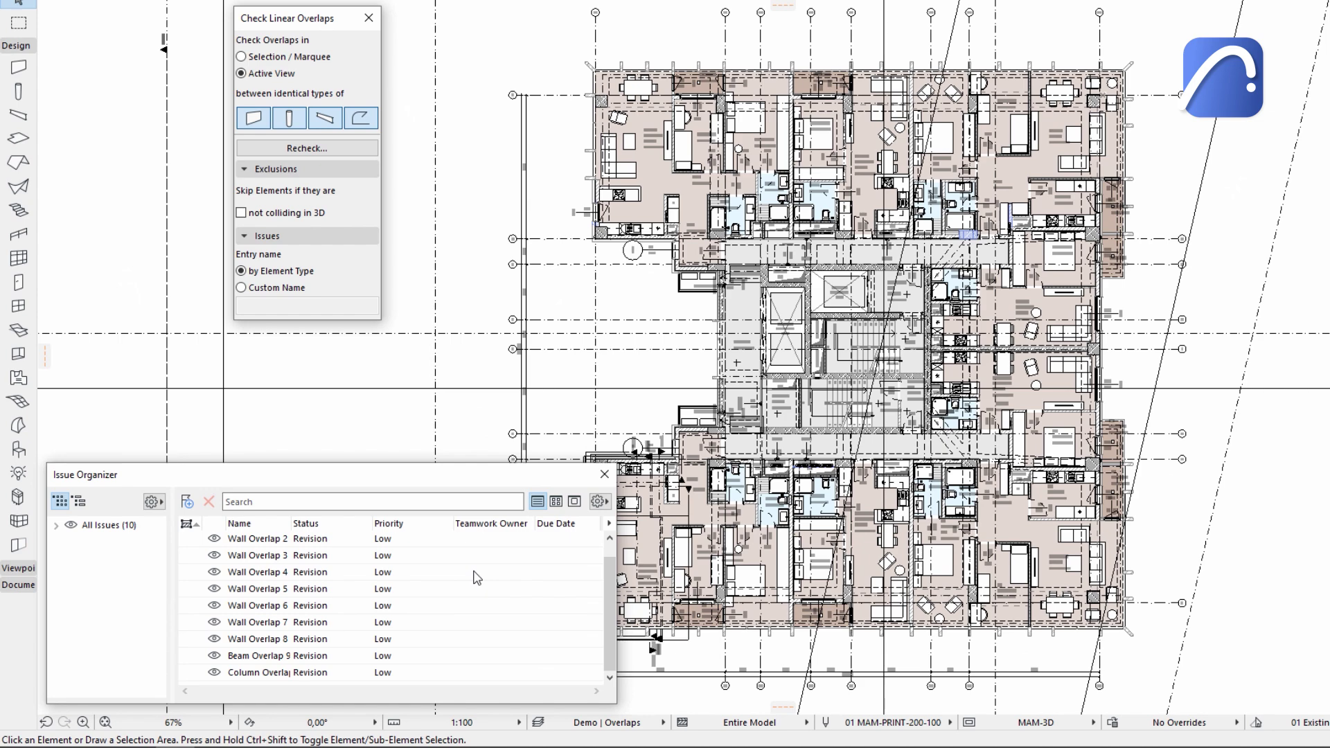
Open Wall Overlap 7, zoom to its highlighted walls, and delete one of them.
right_click(262, 646)
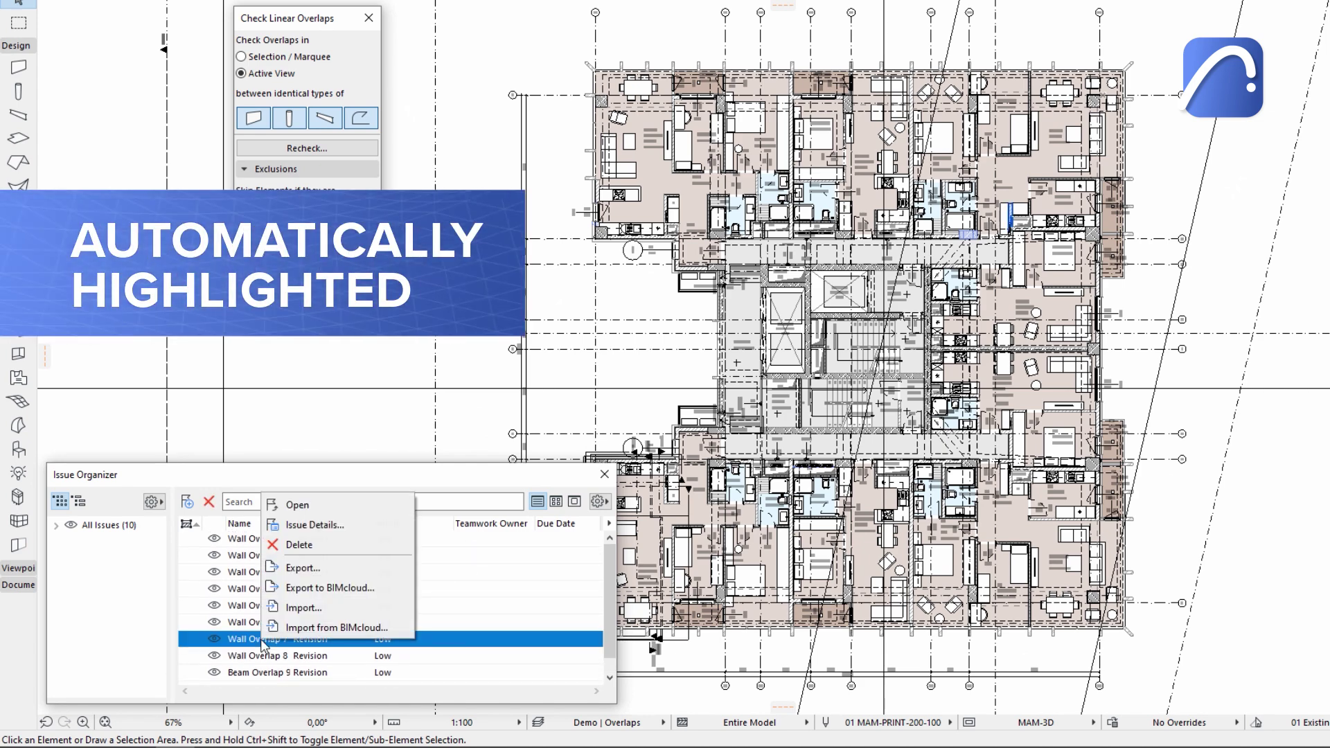
click(302, 504)
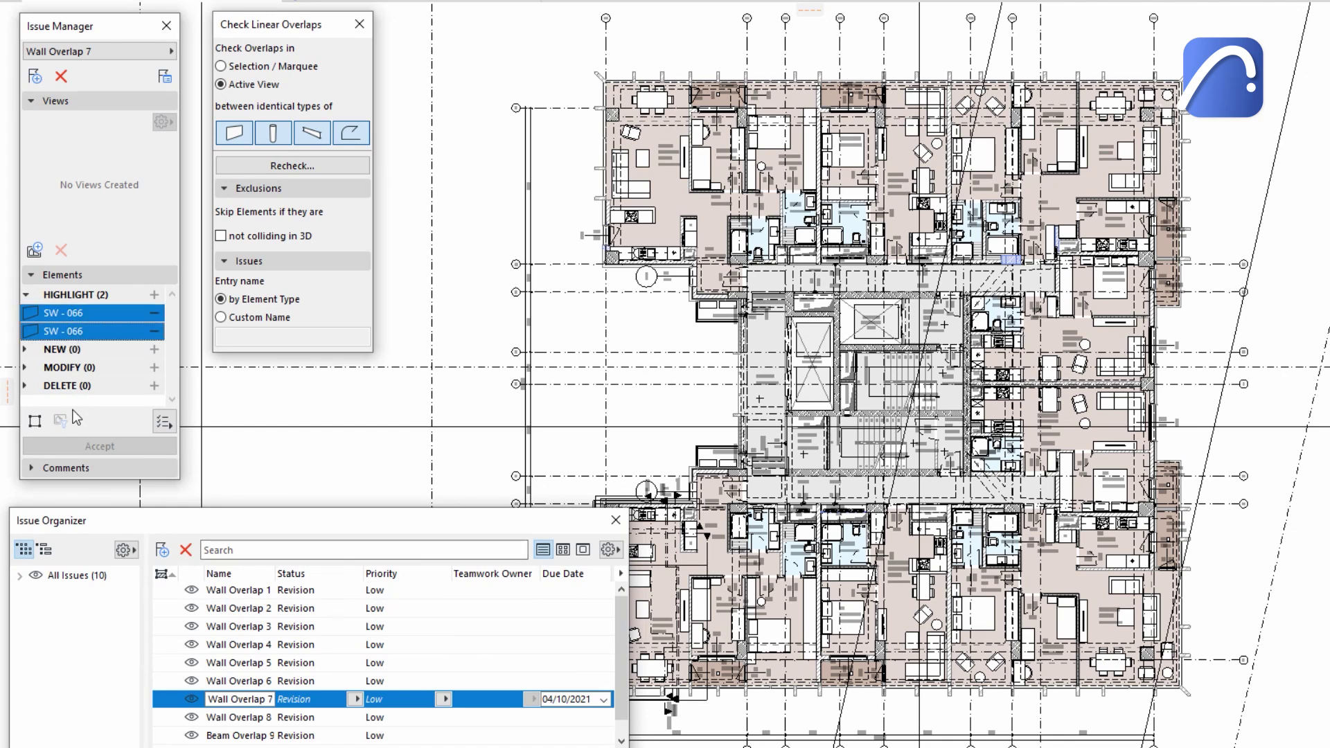
click(37, 423)
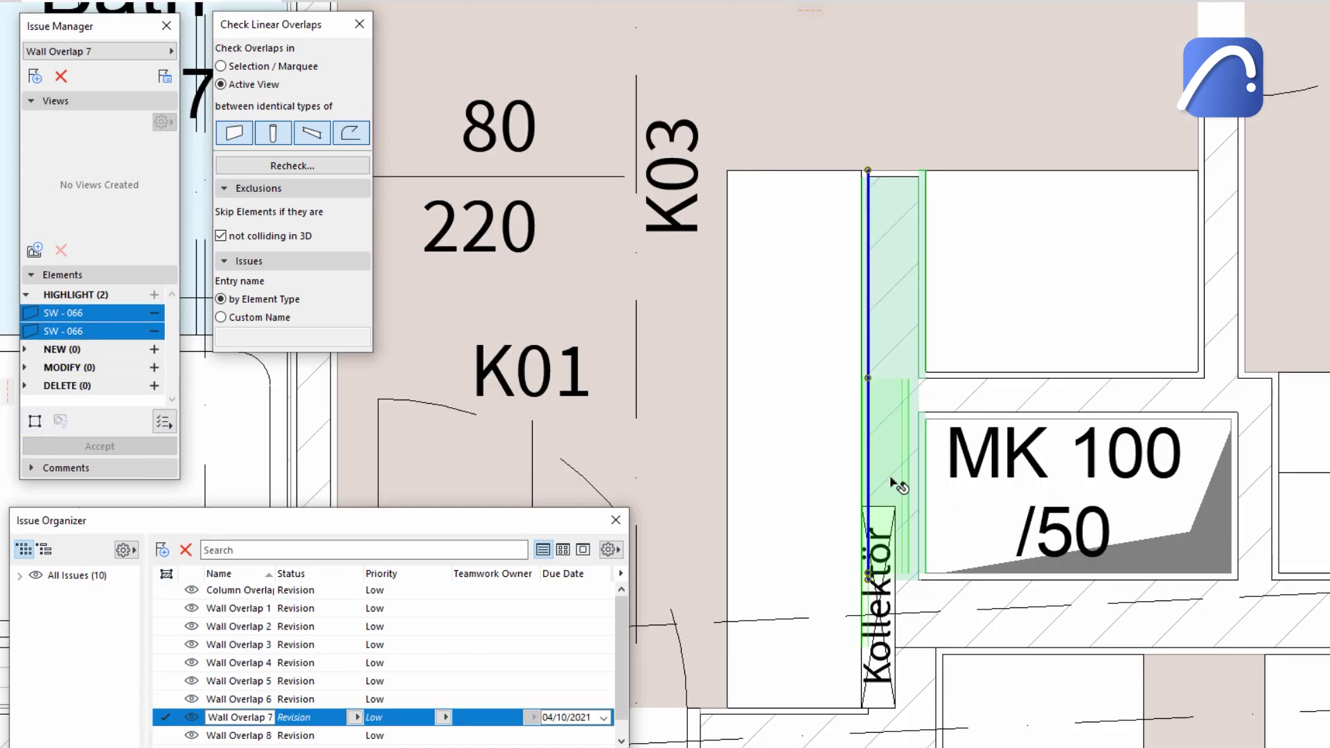
right_click(870, 380)
click(891, 422)
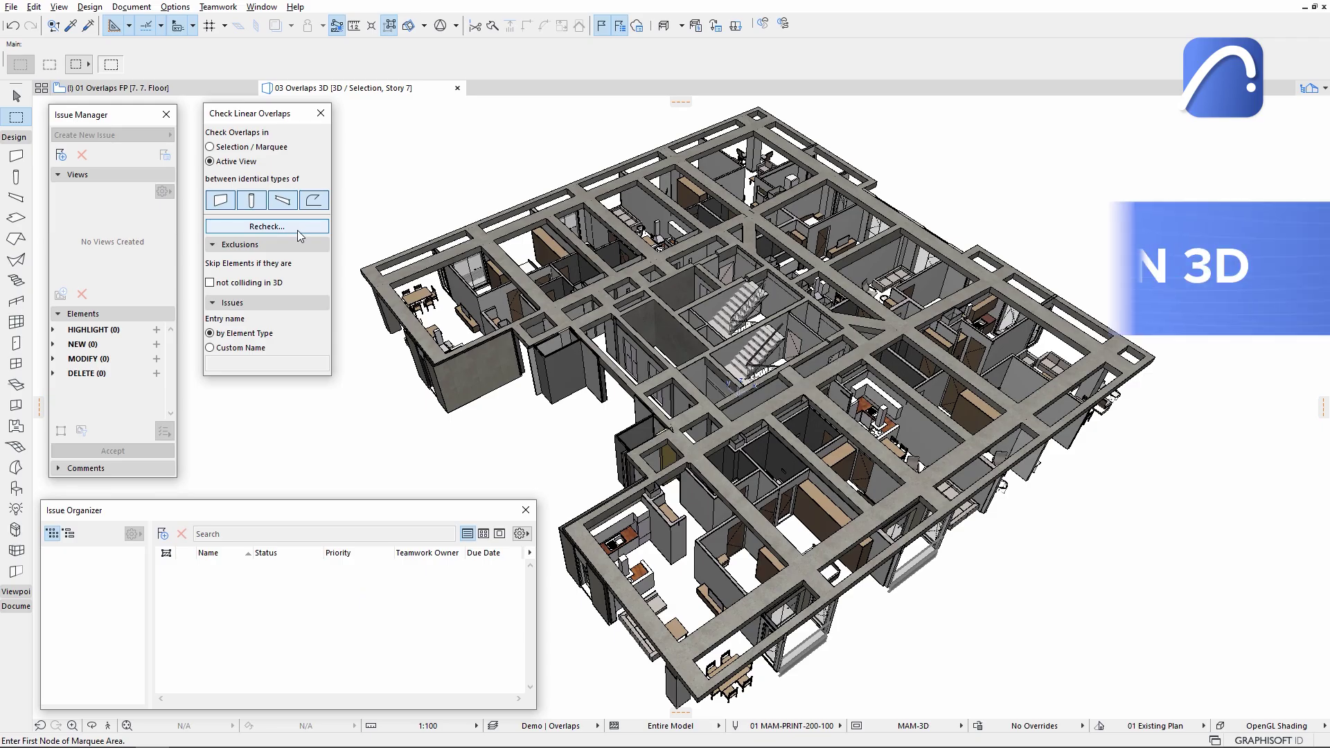
Recheck overlaps in 3D, finding five, and delete the overlapping column.
click(297, 229)
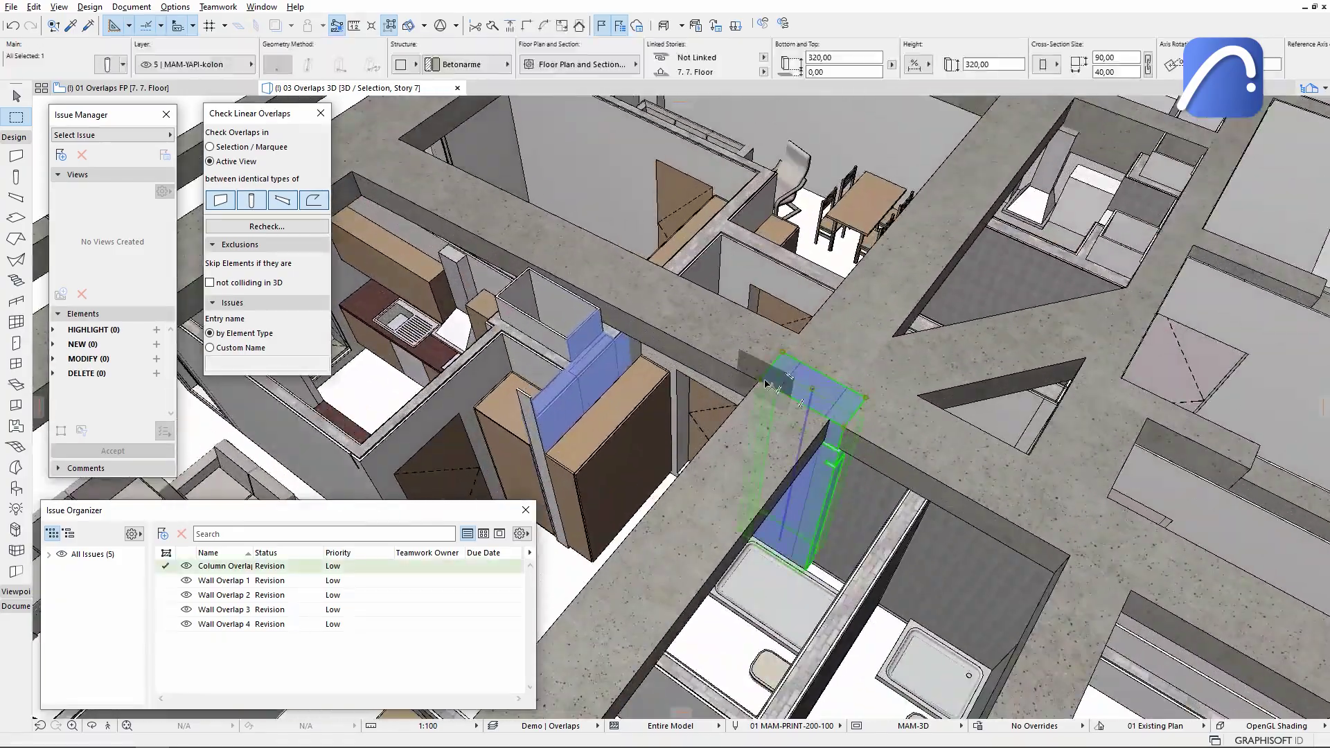
key(Escape)
right_click(783, 393)
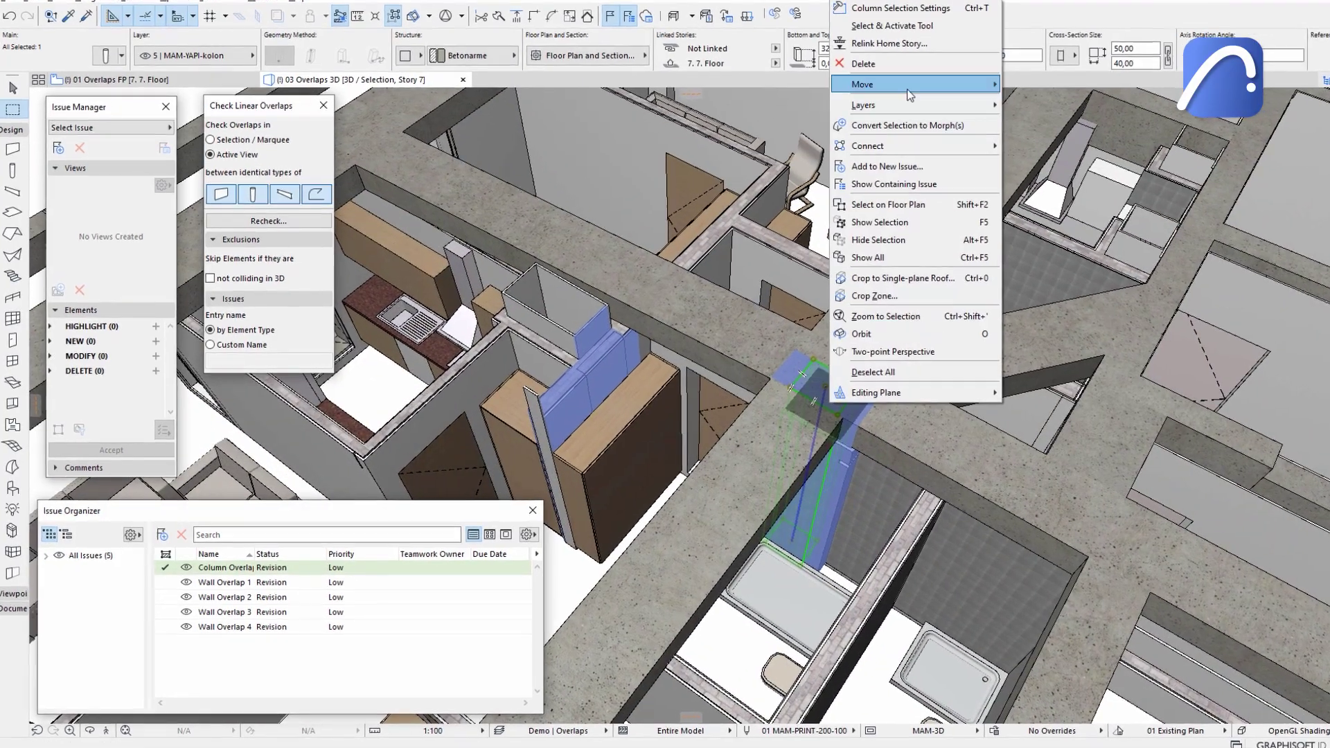
click(916, 64)
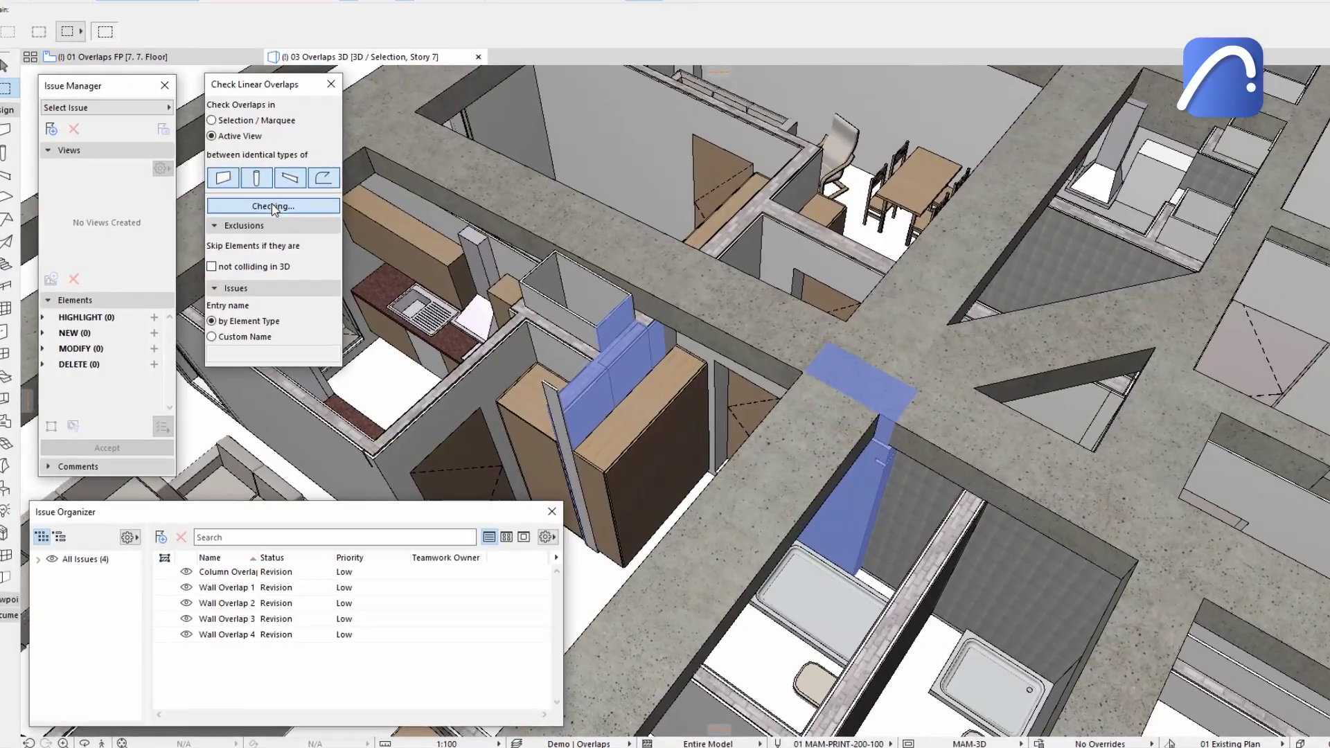
key(Delete)
Delete the overlapping wall from Wall Overlap 3.
click(602, 394)
right_click(628, 317)
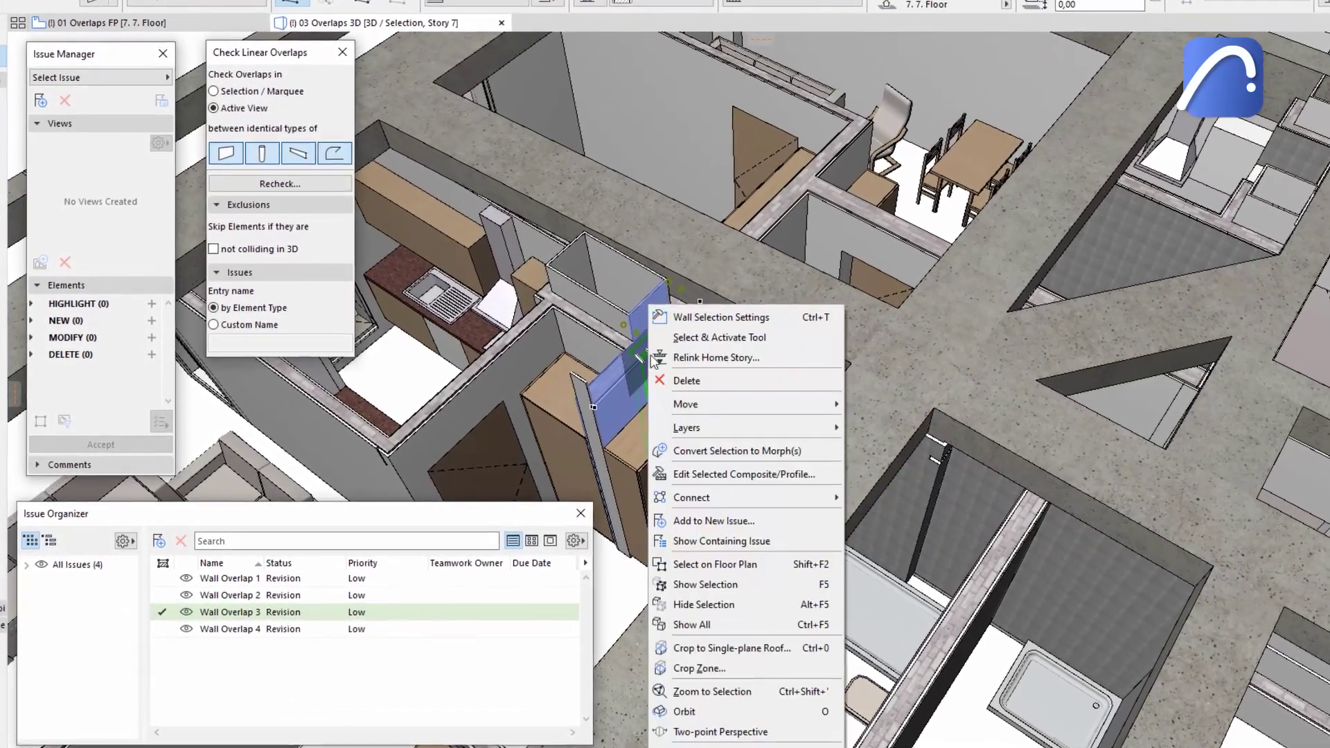
click(687, 380)
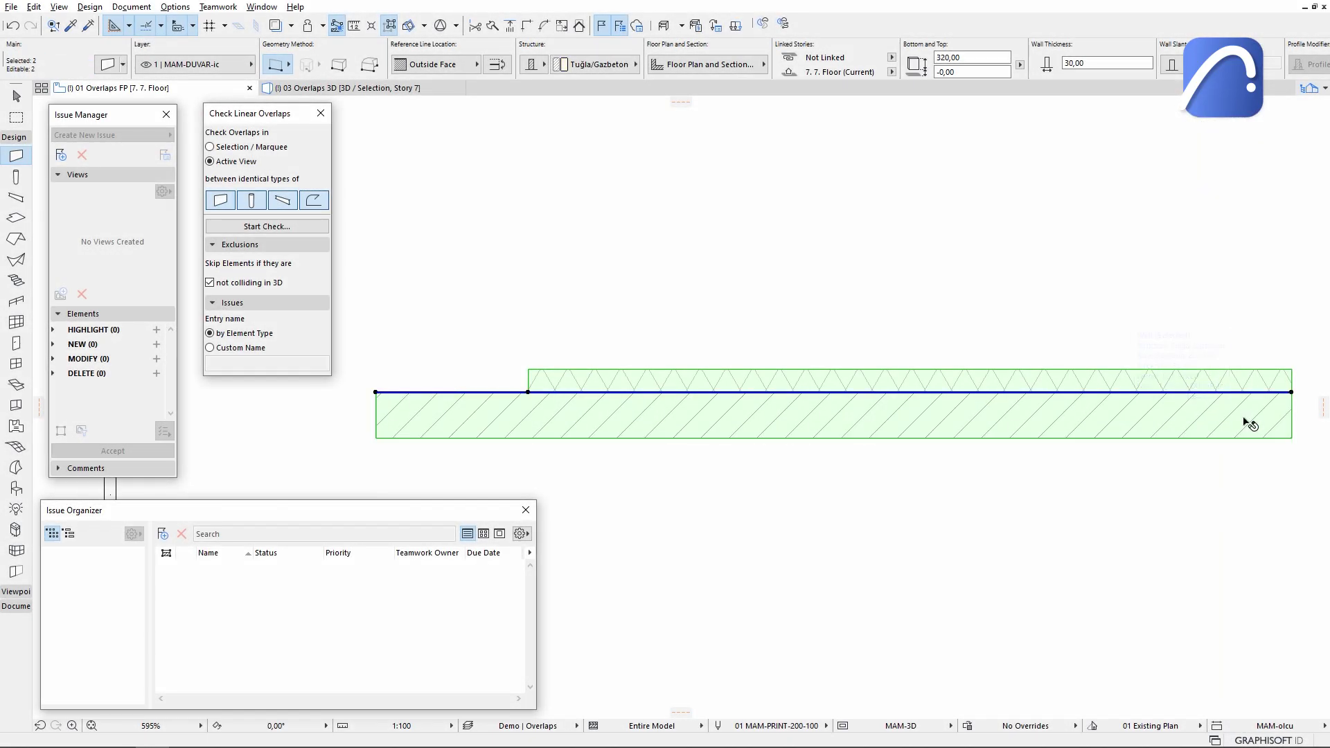
Show the two parallel walls in 3D and recheck with non-colliding elements skipped.
key(F3)
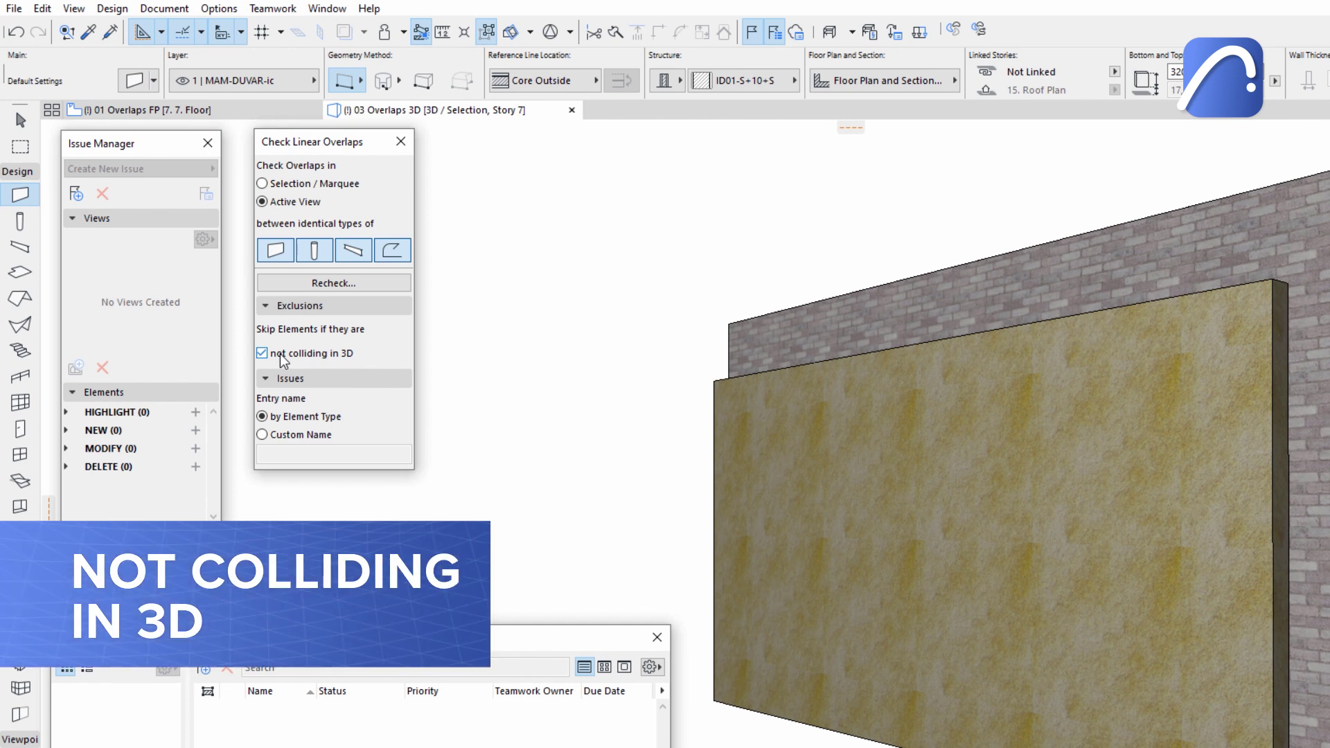
click(302, 286)
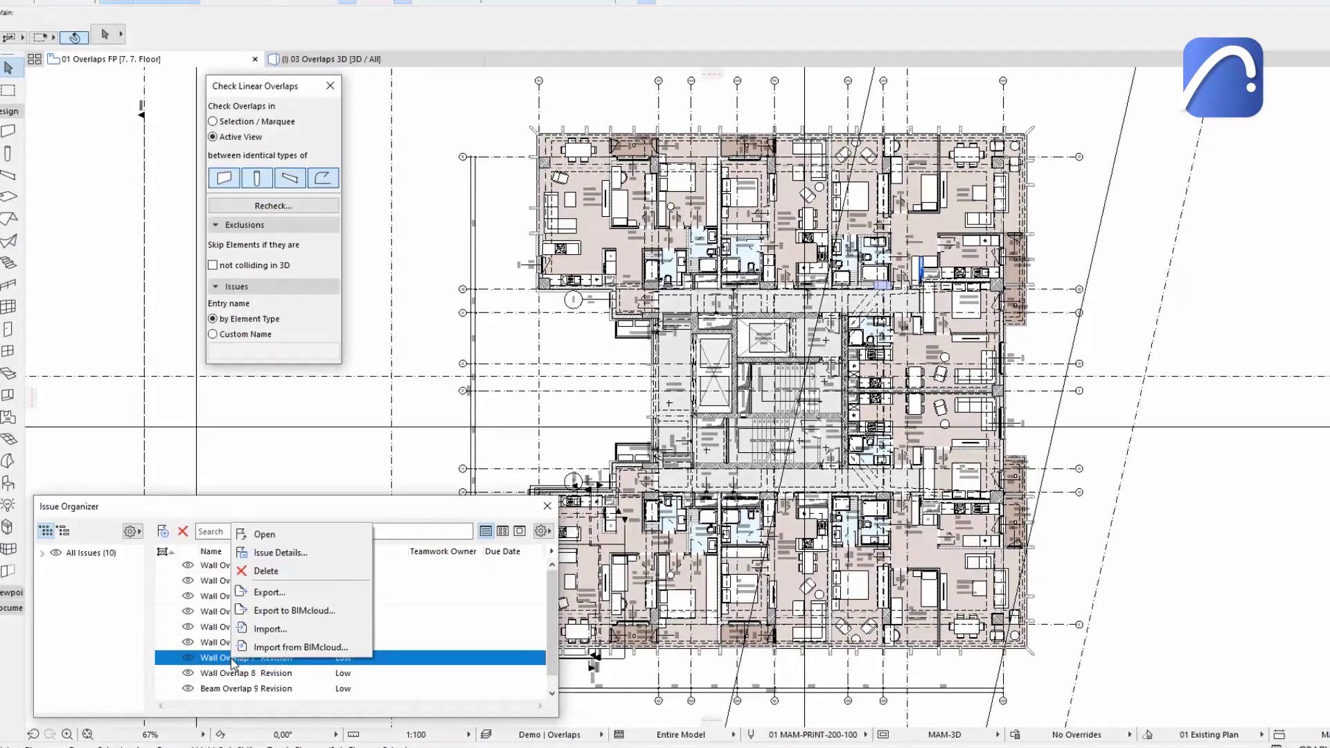
Delete Wall Overlap 7's highlighted wall and recheck, leaving nine issues.
click(268, 533)
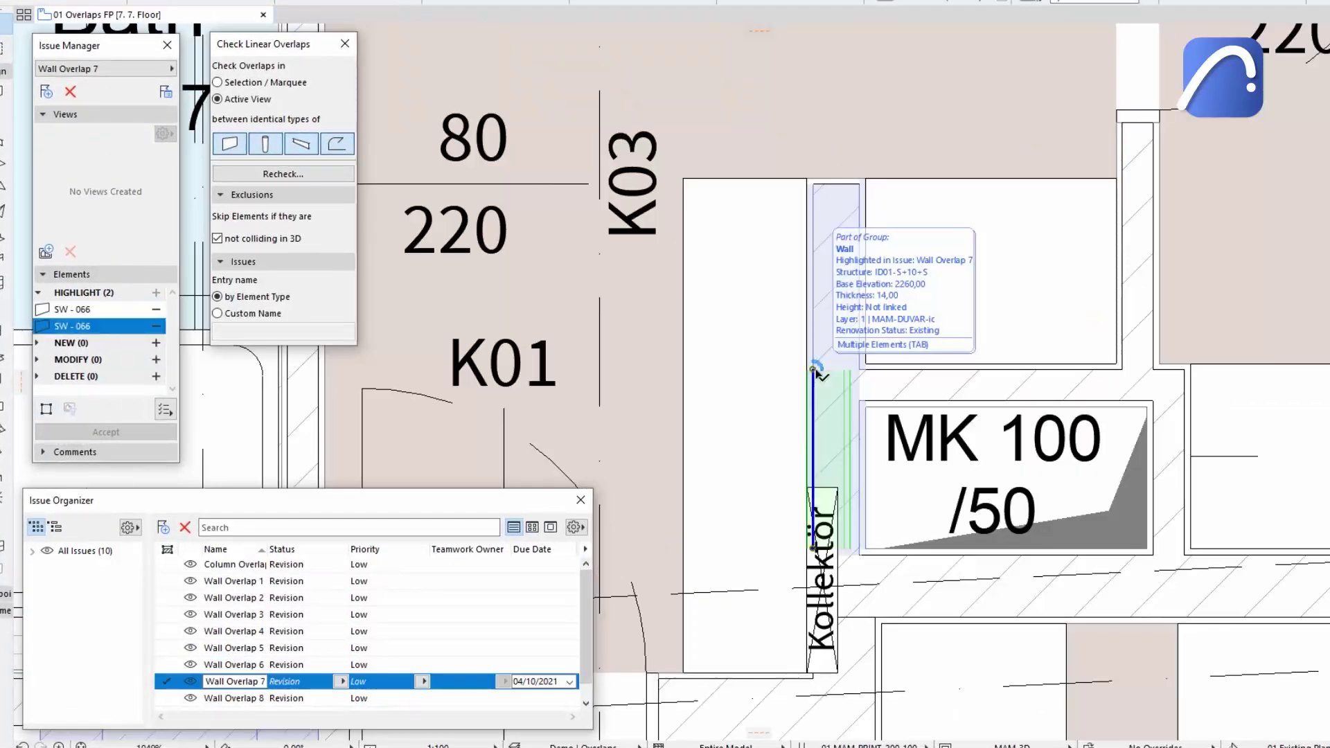
right_click(817, 370)
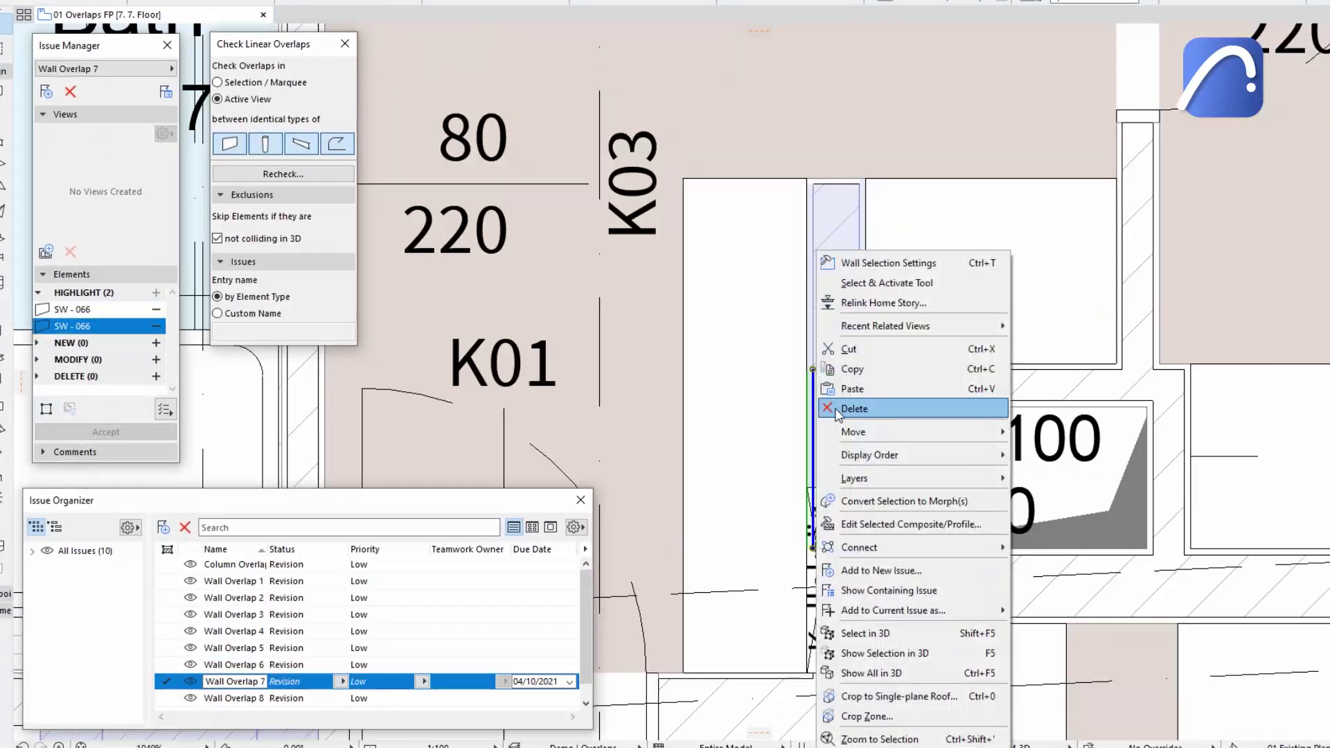
click(841, 406)
click(304, 209)
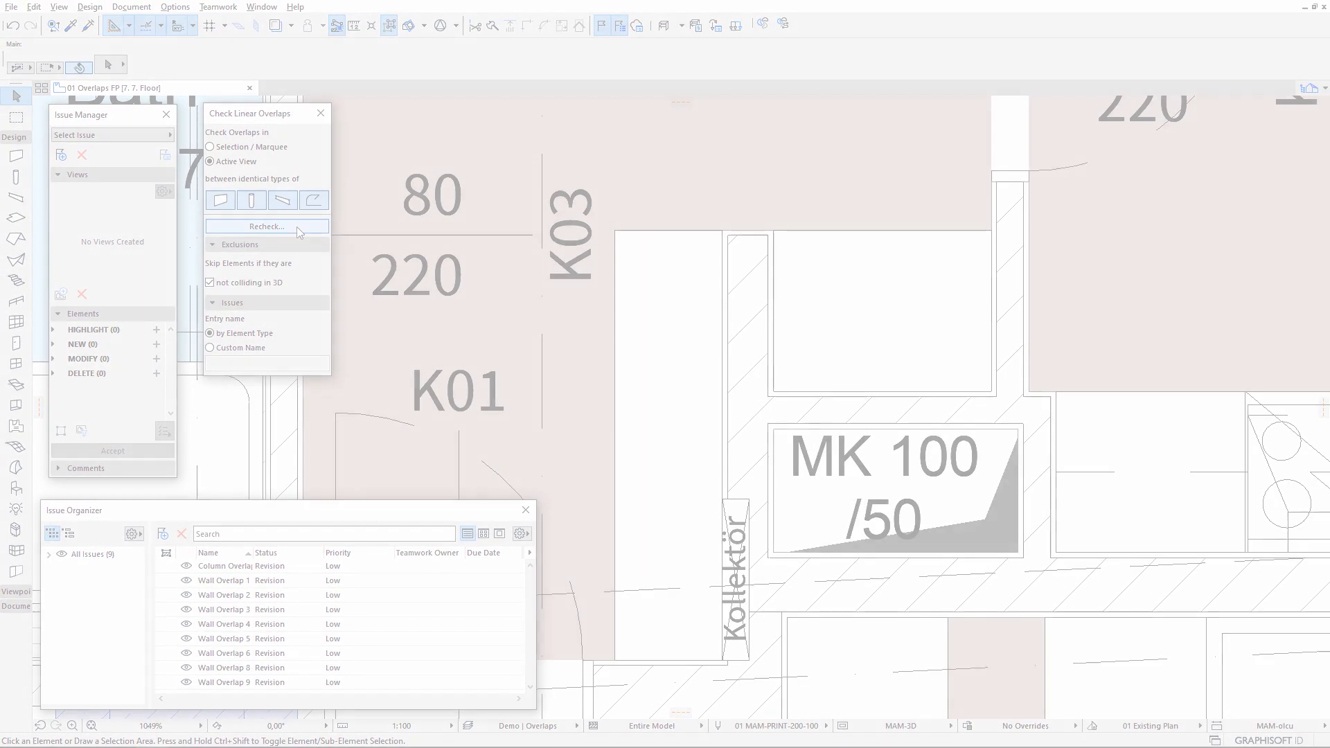